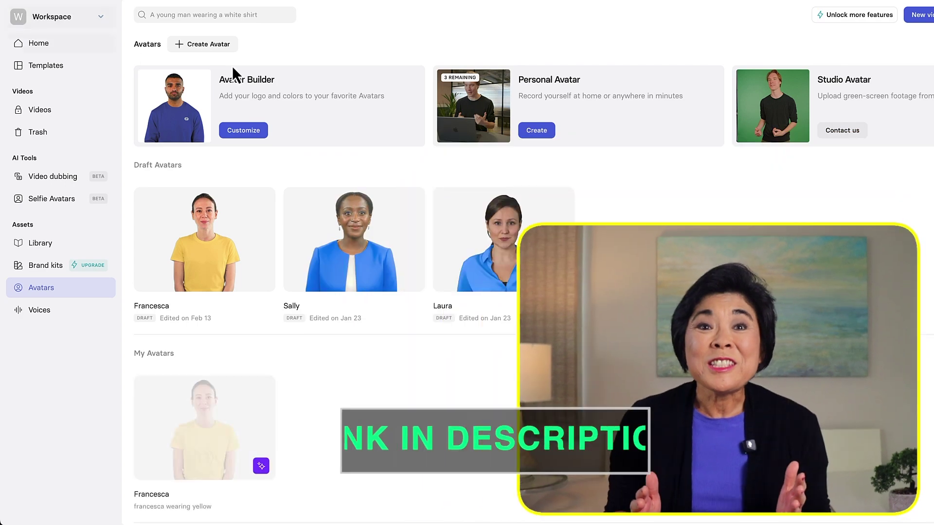
# Step: Start a personal avatar from its card and pause the overview introduction video
pyautogui.click(541, 135)
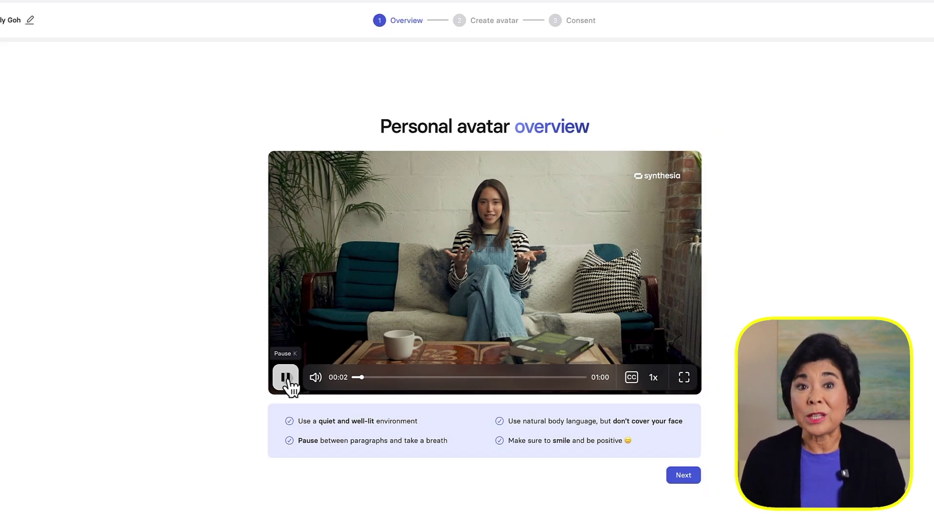
pyautogui.click(286, 378)
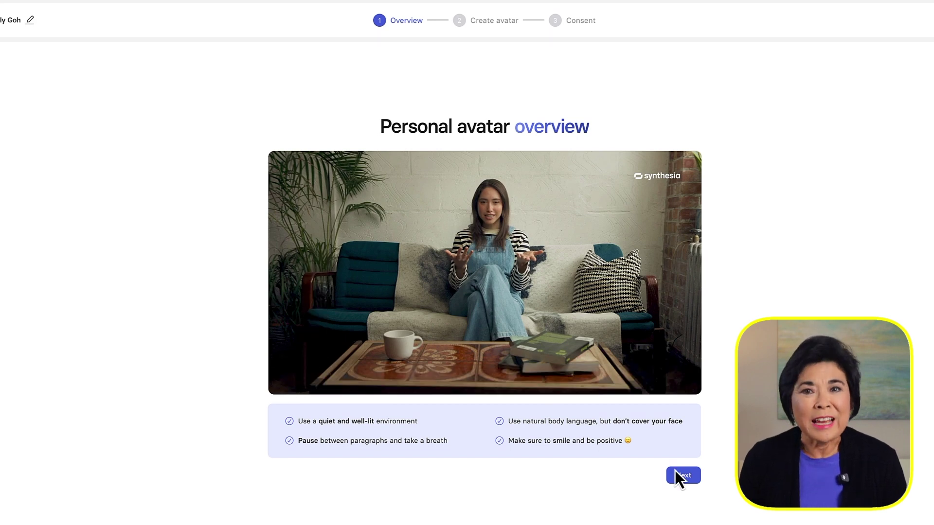
# Step: Choose to record the avatar with the webcam, keeping English as the recording language
pyautogui.click(689, 481)
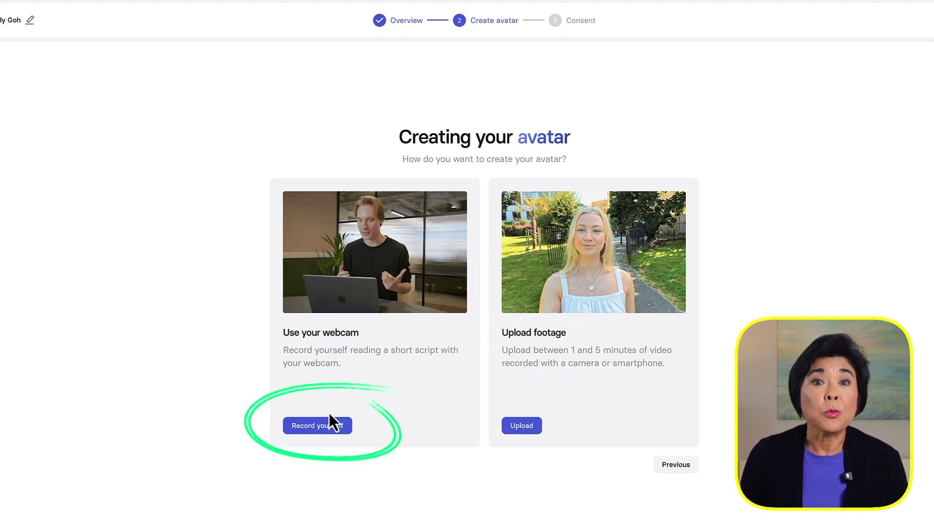
pyautogui.click(339, 430)
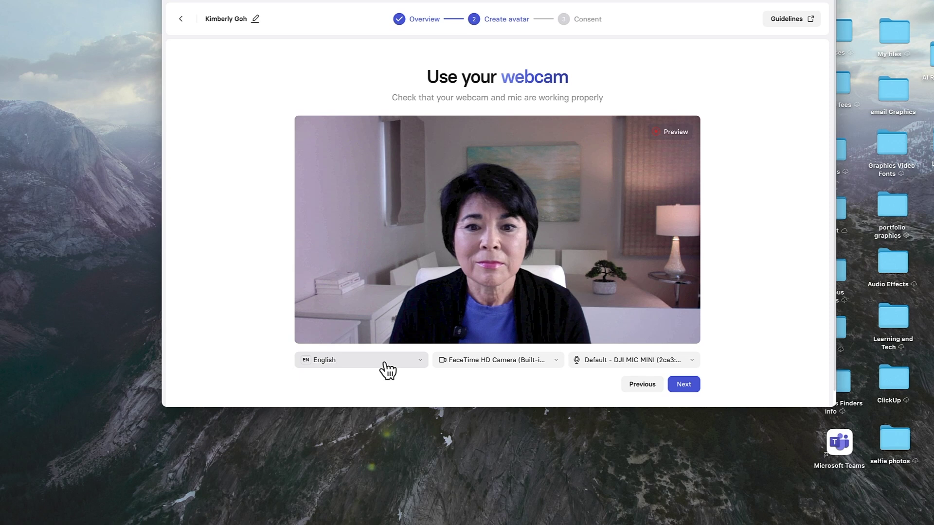
pyautogui.click(416, 361)
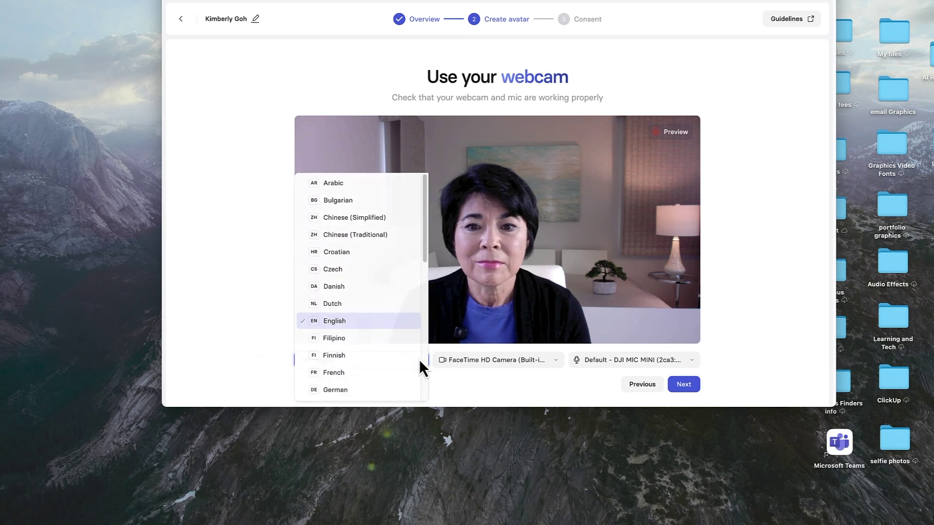
pyautogui.click(490, 390)
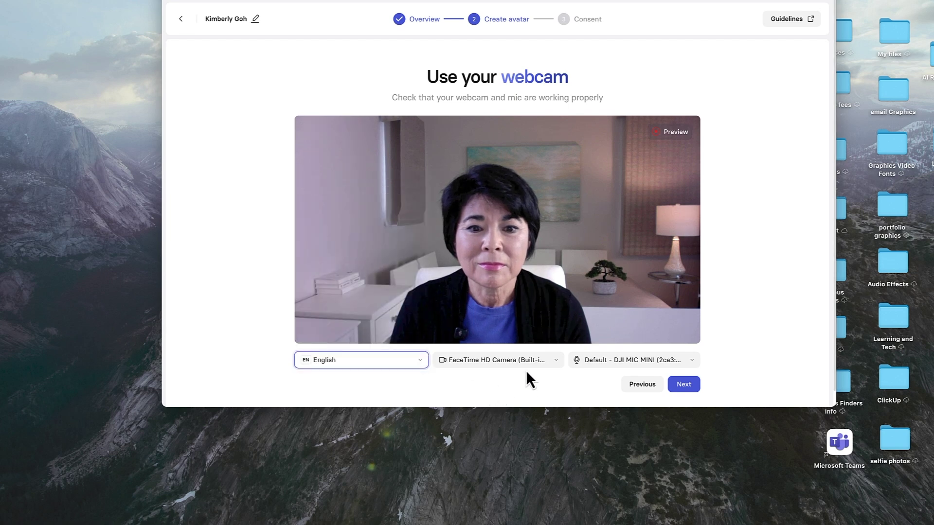
# Step: Keep the FaceTime HD Camera and DJI MIC MINI, then shrink the browser window and move it near the camera
pyautogui.click(555, 365)
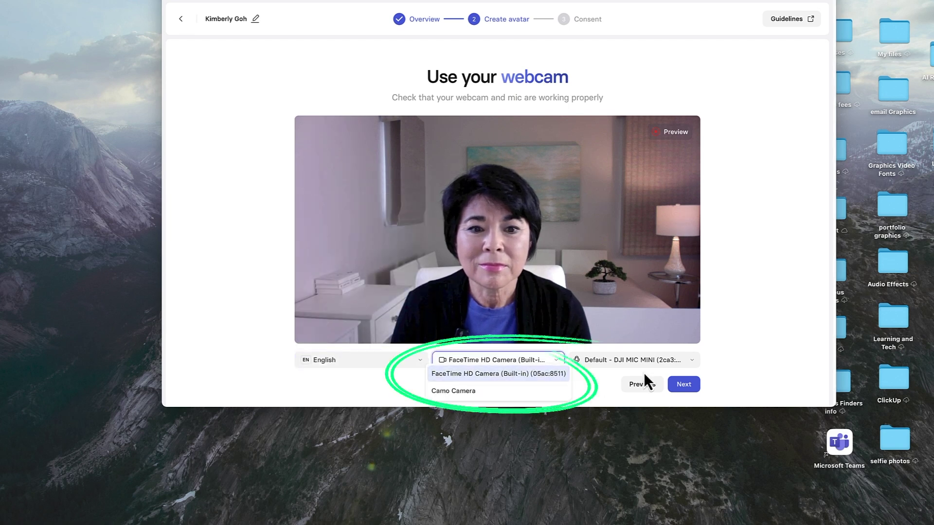
pyautogui.click(690, 360)
pyautogui.click(689, 365)
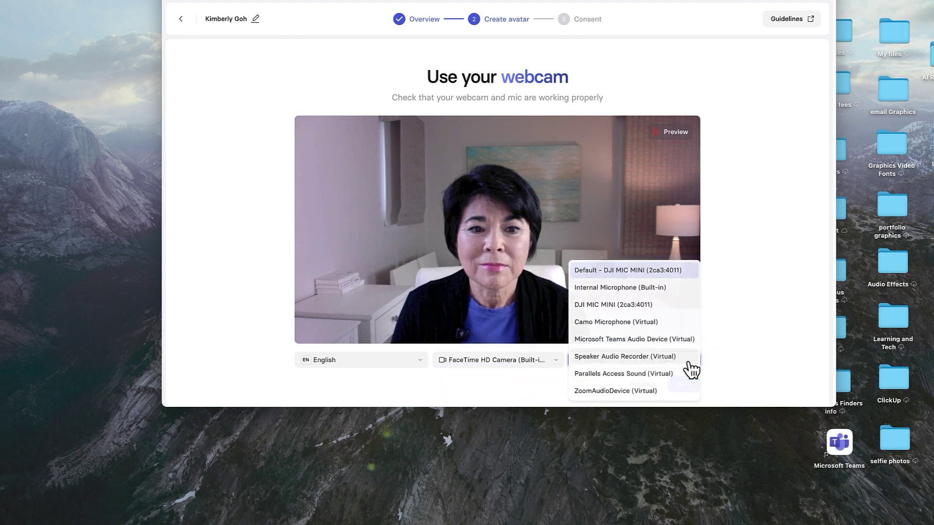
pyautogui.click(764, 360)
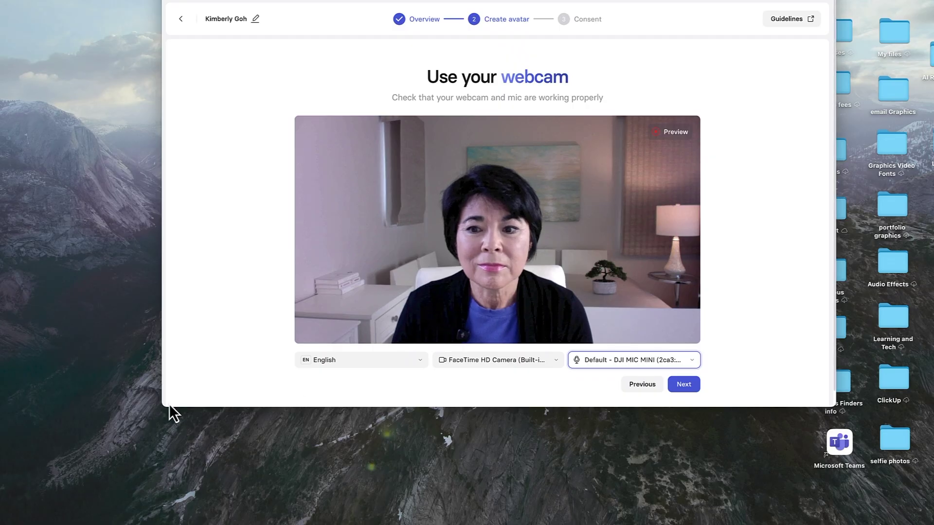
pyautogui.moveTo(161, 404); pyautogui.dragTo(348, 307)
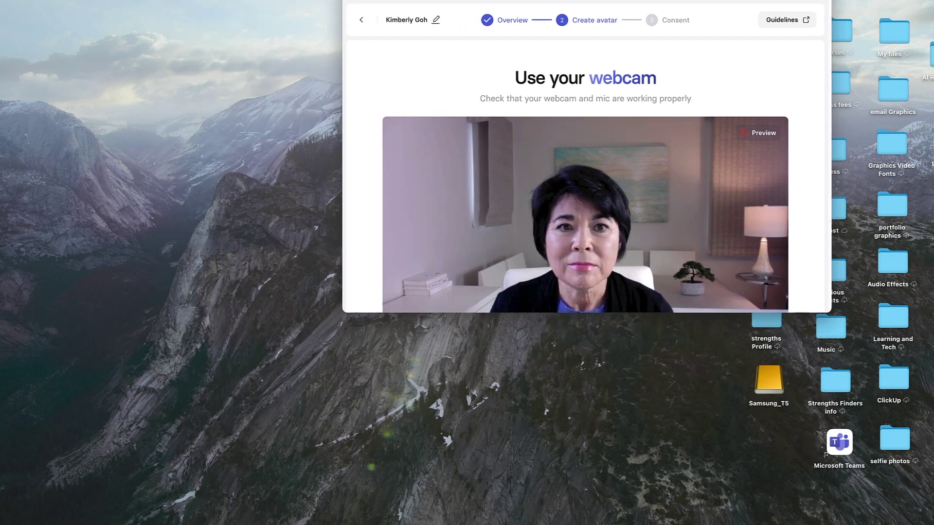
pyautogui.moveTo(251, 308); pyautogui.dragTo(198, 393)
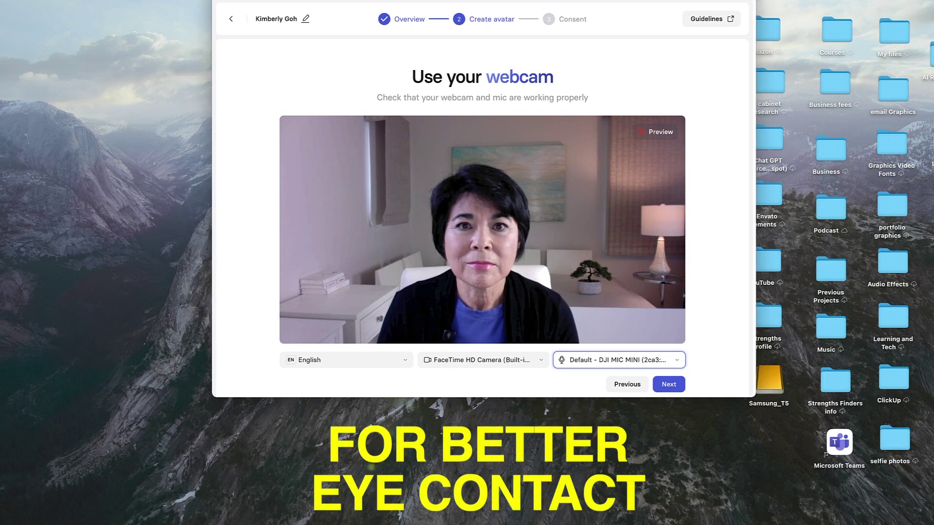
# Step: Resize the window to show the whole script, set reading speed to Fast, then record and submit
pyautogui.click(669, 385)
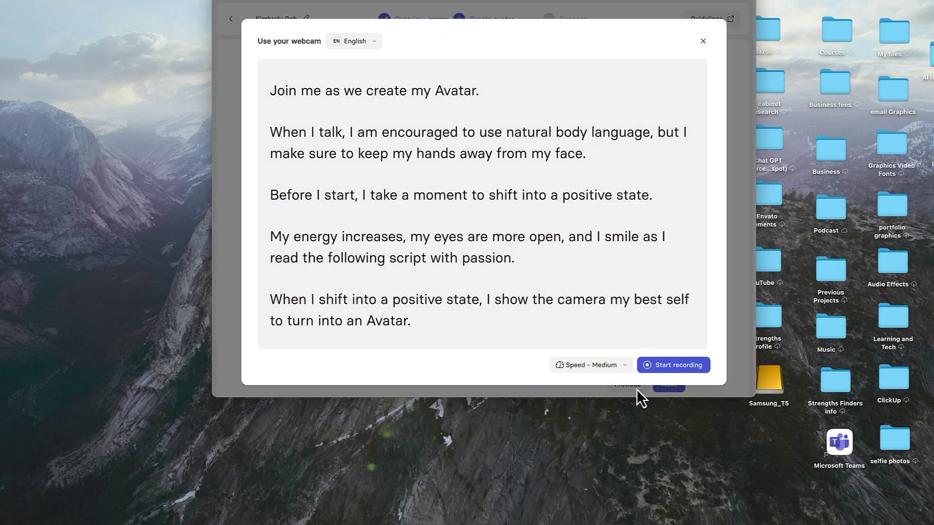
pyautogui.moveTo(217, 393); pyautogui.dragTo(325, 276)
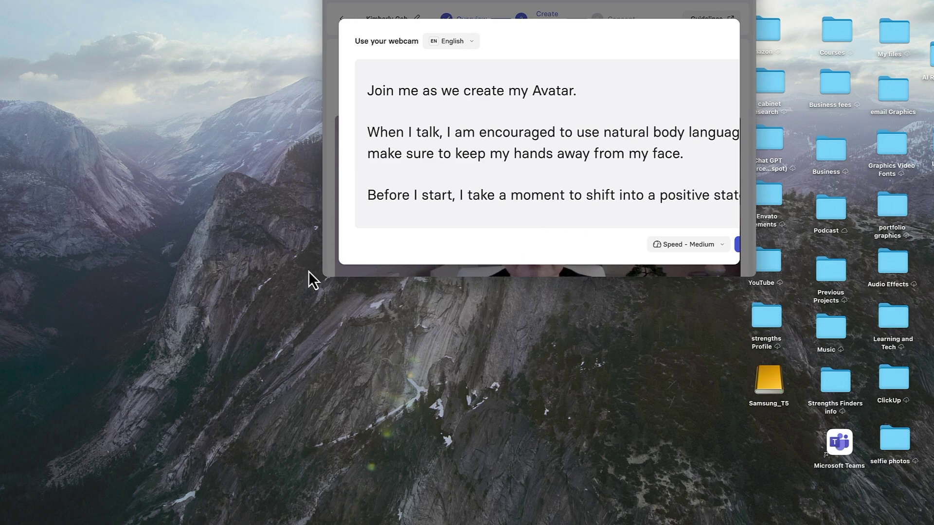
pyautogui.moveTo(325, 275); pyautogui.dragTo(179, 310)
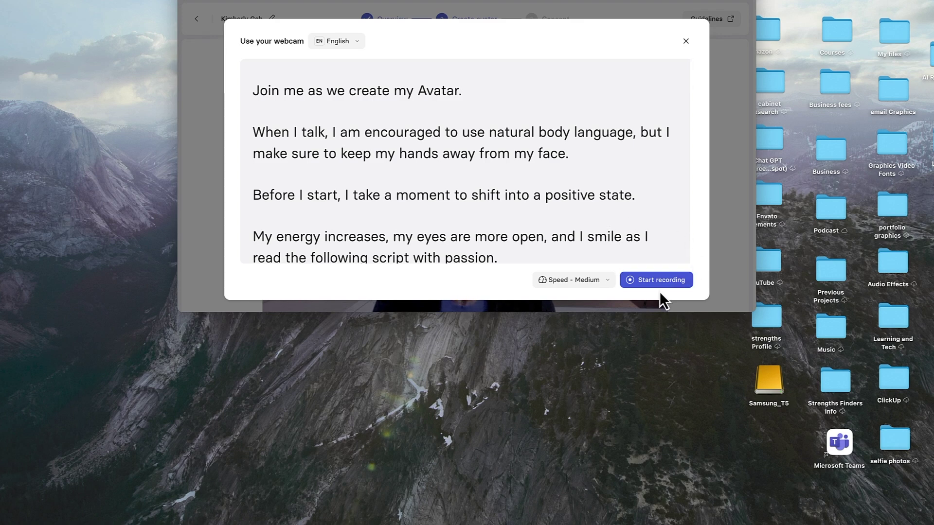
pyautogui.click(608, 281)
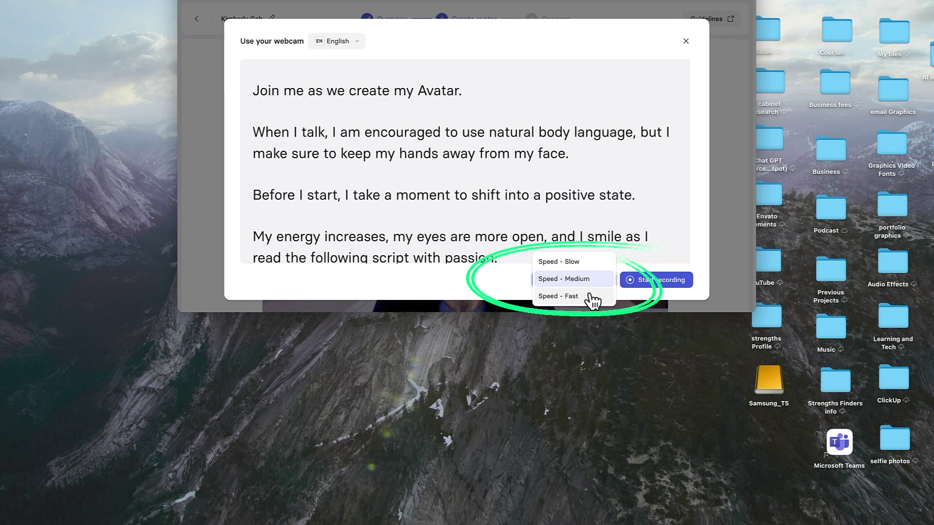
pyautogui.click(590, 297)
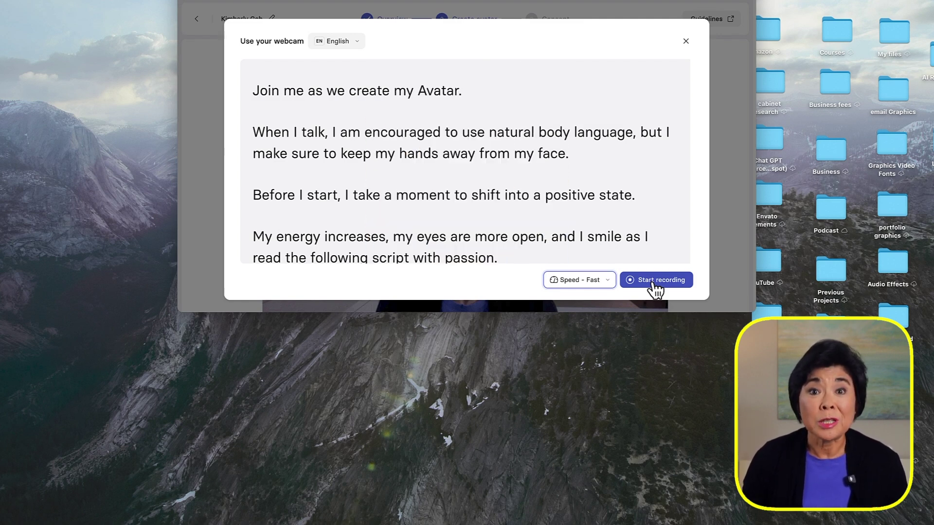
pyautogui.click(654, 283)
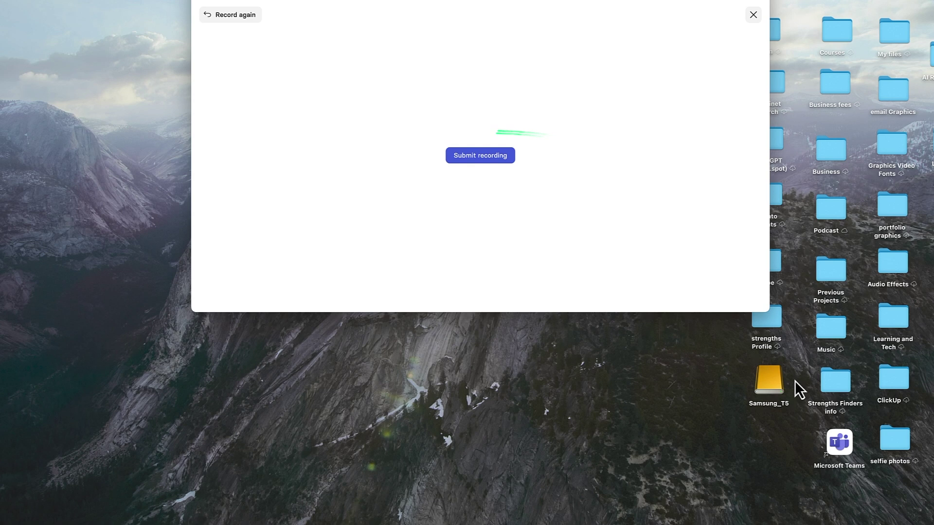
pyautogui.click(479, 155)
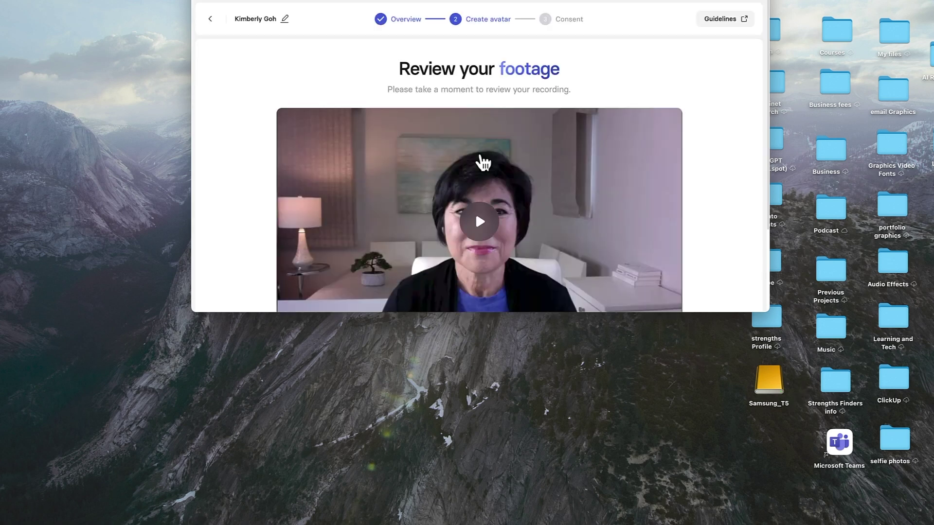
# Step: Play back the recorded footage, confirm it meets the quality requirements, and continue to Consent
pyautogui.moveTo(190, 312); pyautogui.dragTo(153, 418)
pyautogui.click(460, 221)
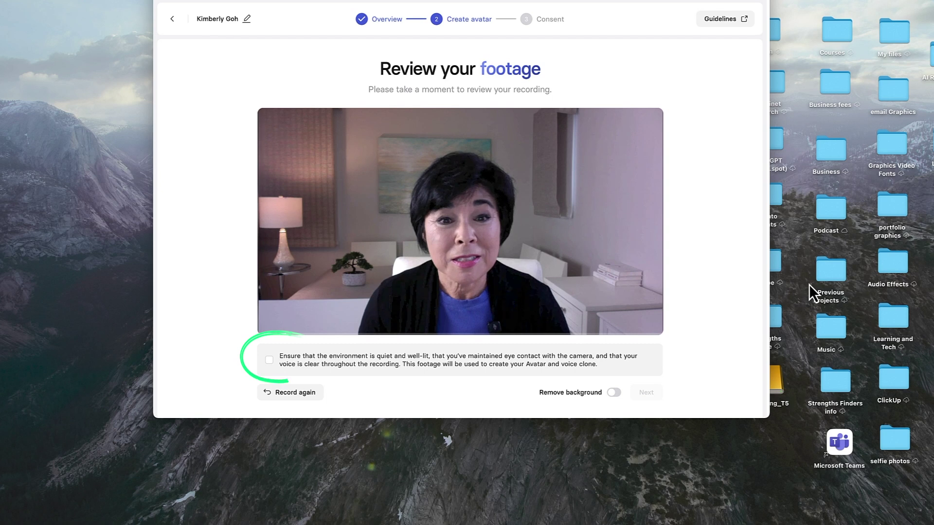
pyautogui.click(269, 360)
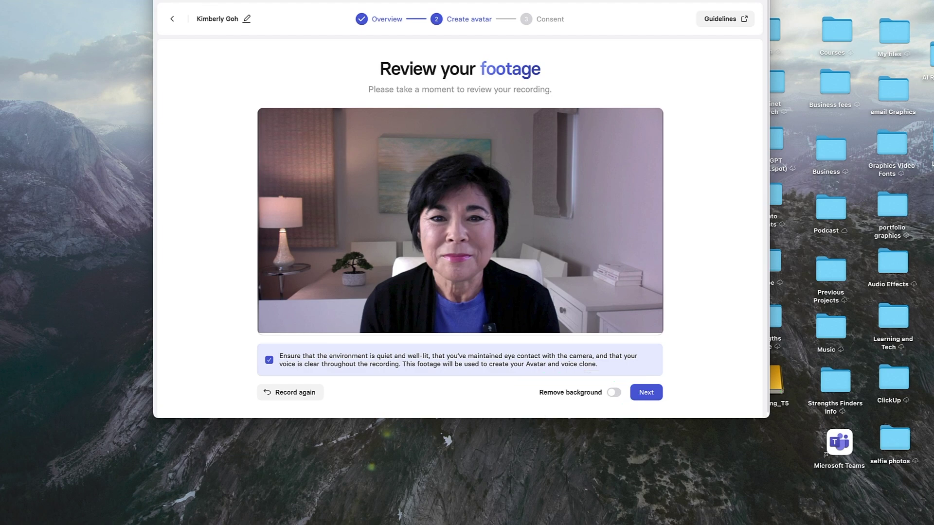
pyautogui.click(654, 395)
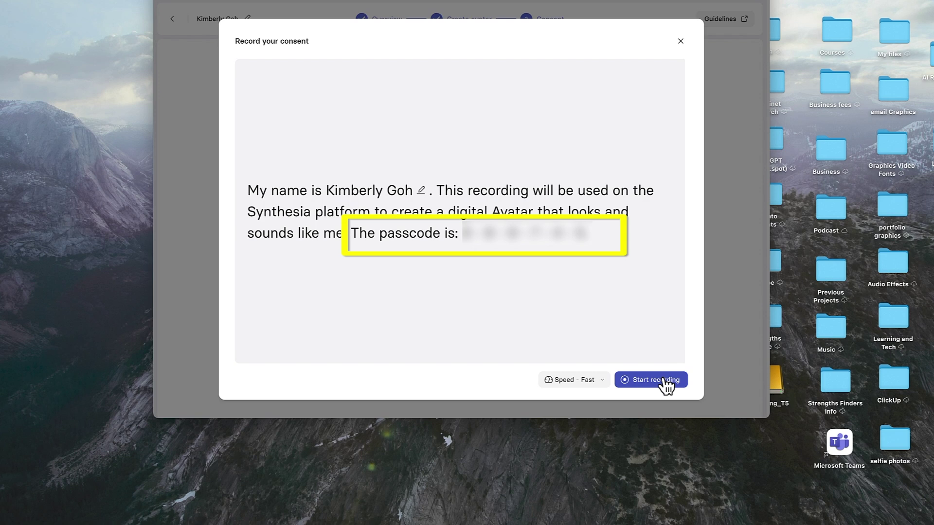
# Step: Record the consent statement, agree to biometric consent, and submit the consent recording
pyautogui.click(665, 380)
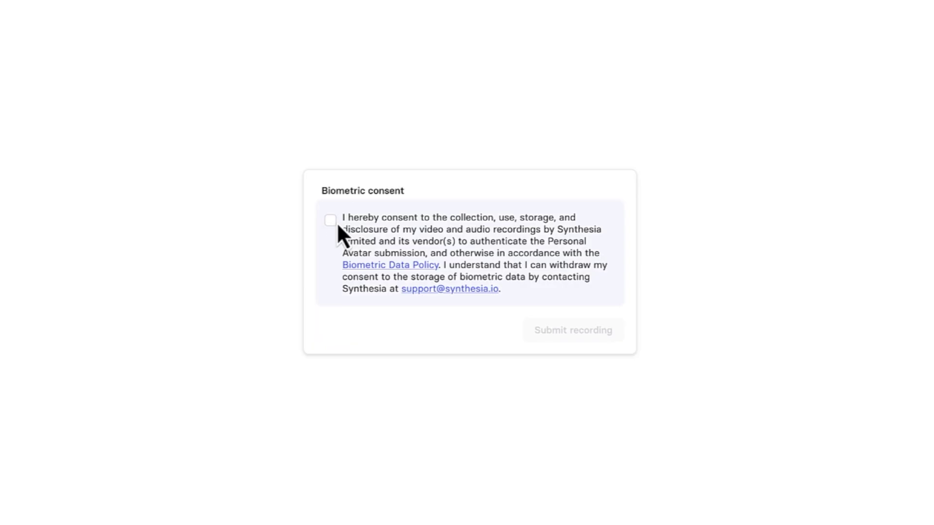
pyautogui.click(330, 221)
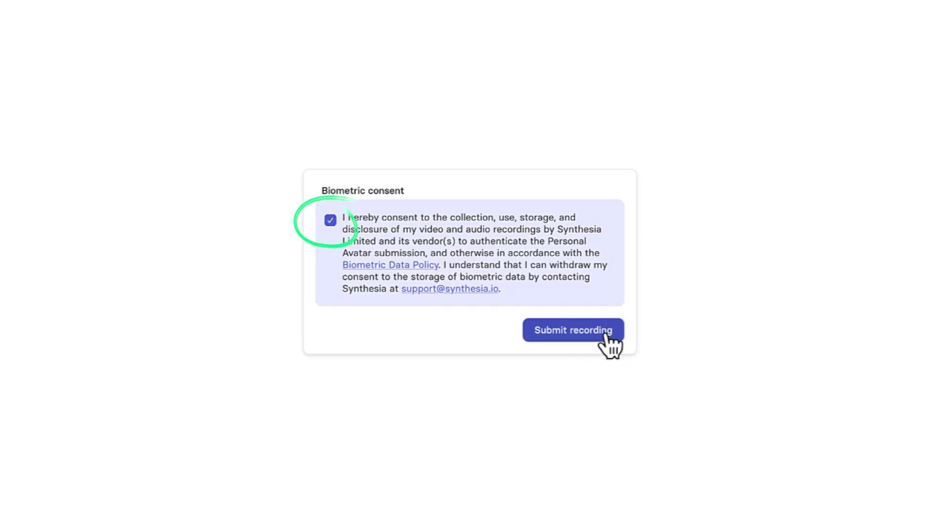
pyautogui.click(614, 339)
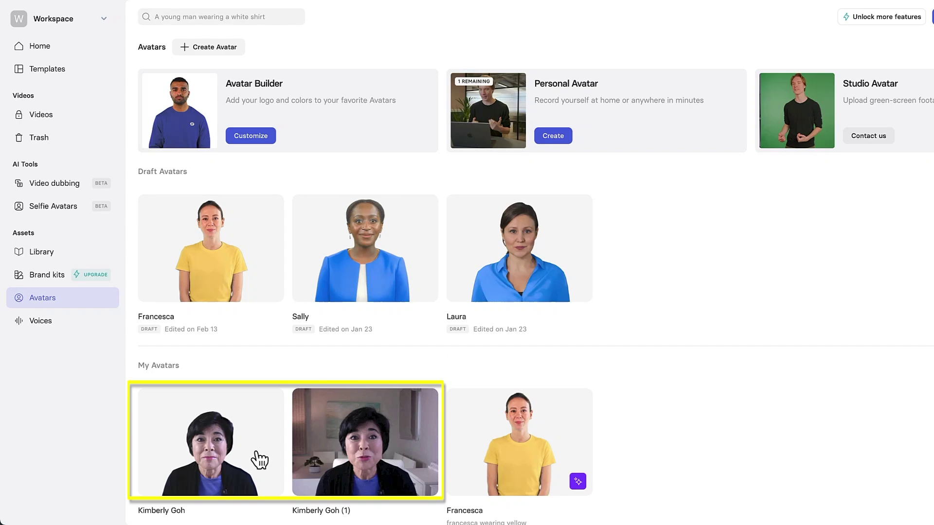
# Step: Preview the new personal avatar's video, then start a new video with that avatar
pyautogui.moveTo(239, 457)
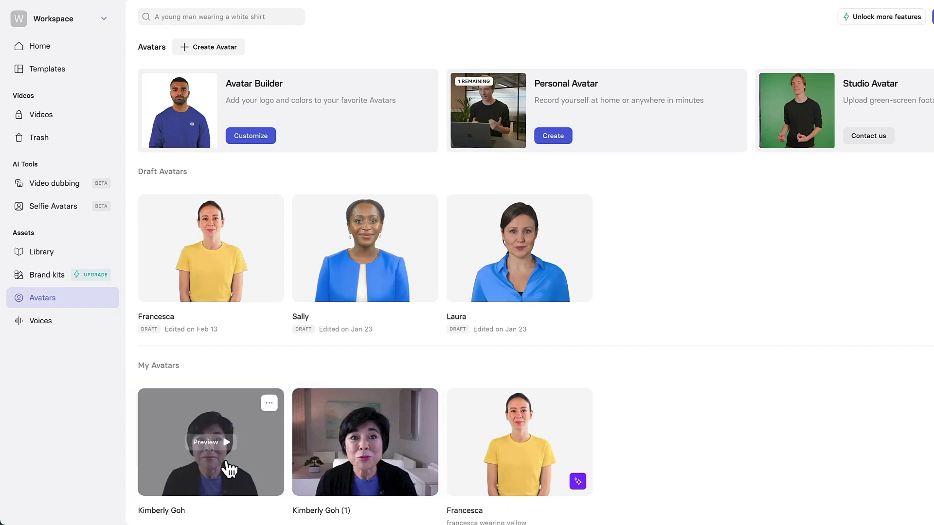
pyautogui.click(227, 463)
pyautogui.click(536, 267)
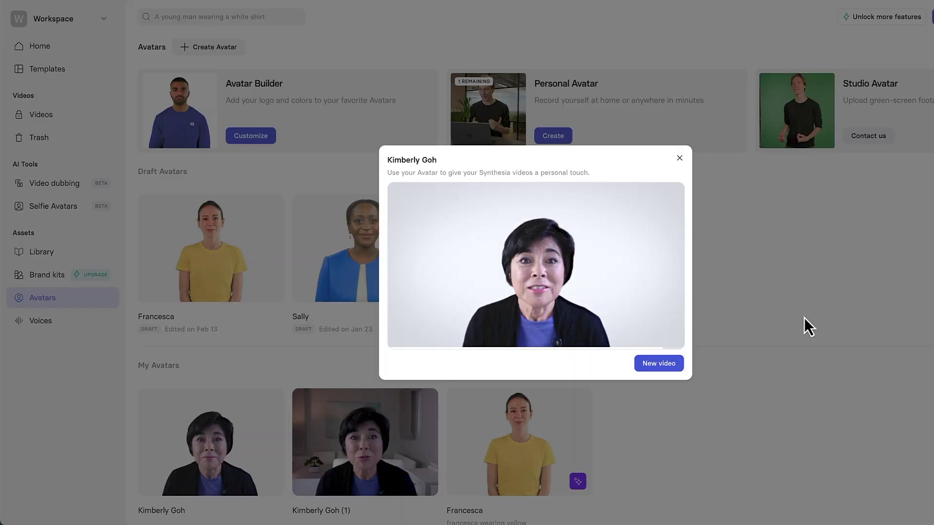
pyautogui.click(651, 365)
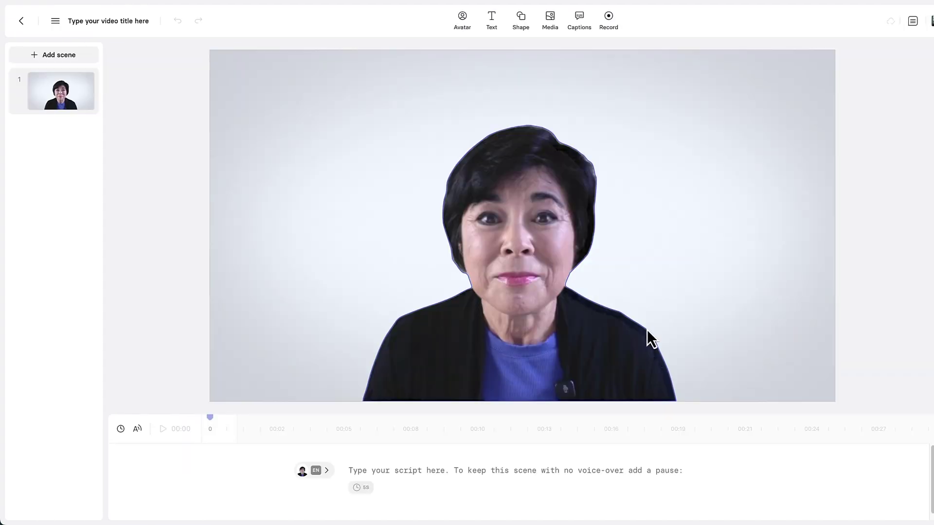
# Step: Search Getty stock images for 'coffee shop' and add the cafe-interior photo to the scene
pyautogui.click(551, 29)
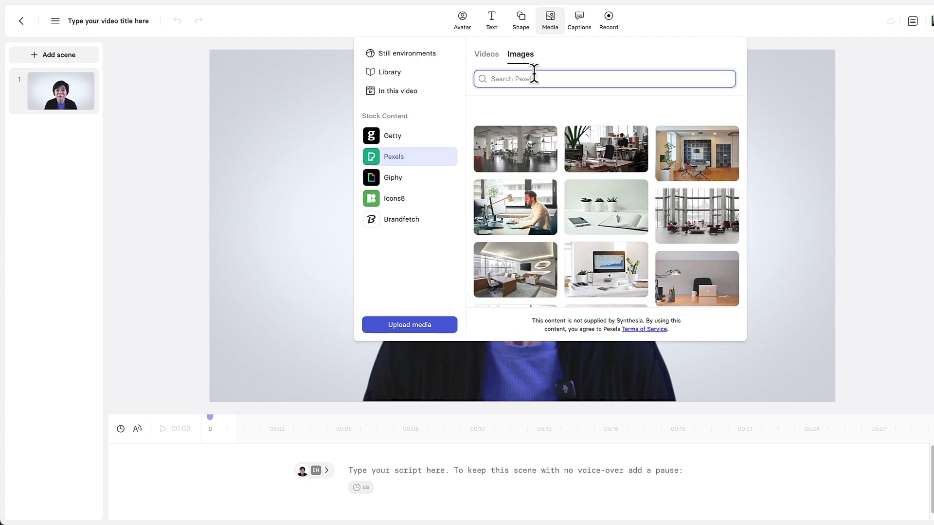
pyautogui.write('coffee shop')
pyautogui.click(399, 139)
pyautogui.moveTo(744, 89); pyautogui.dragTo(734, 209)
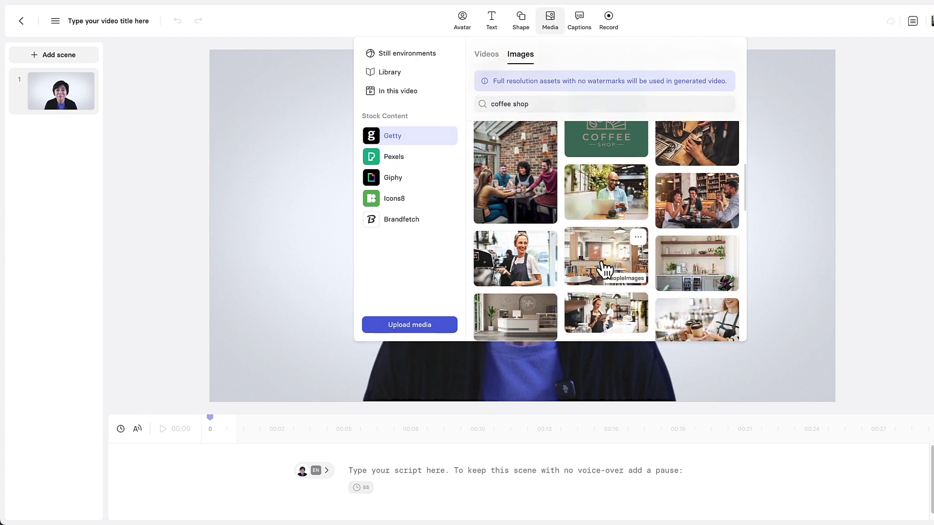
pyautogui.click(604, 268)
# Step: Stretch the cafe photo to fill the scene, send it behind the avatar, and begin the coffee shop script
pyautogui.moveTo(340, 162); pyautogui.dragTo(928, 362)
pyautogui.rightClick(684, 253)
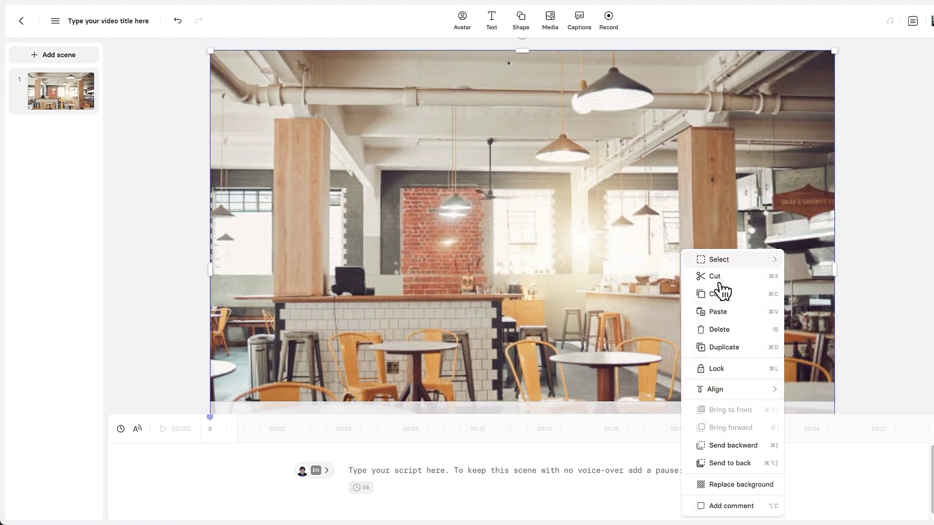
pyautogui.click(733, 446)
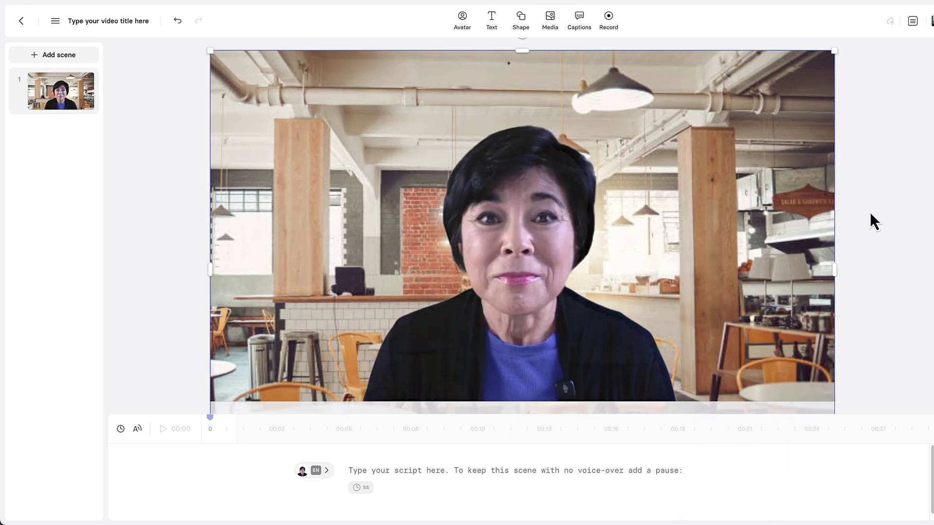
pyautogui.click(585, 463)
pyautogui.write("I'm here in my favorite coffee shop and I'm looking forward to ")
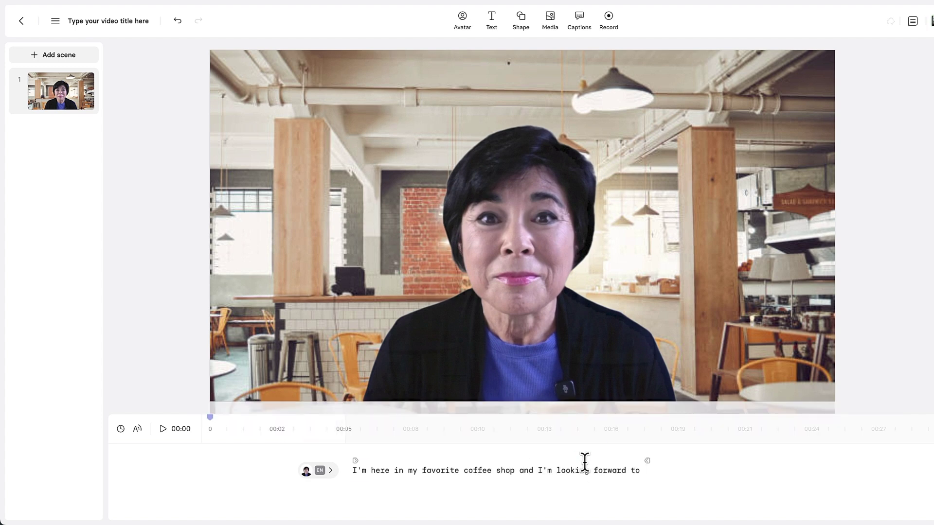
pyautogui.write('talking with you about video creation.')
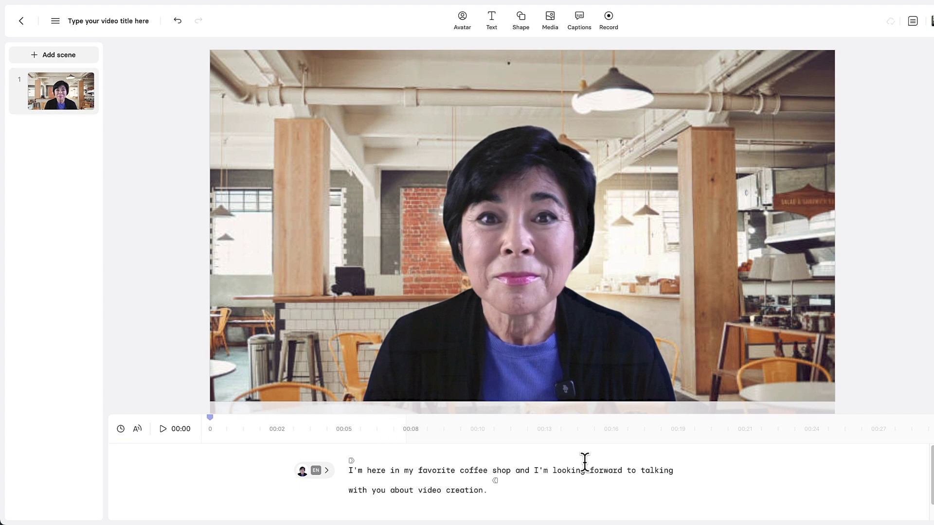
# Step: Finish the script with 'Let's get started!' and preview the scene
pyautogui.write('!')
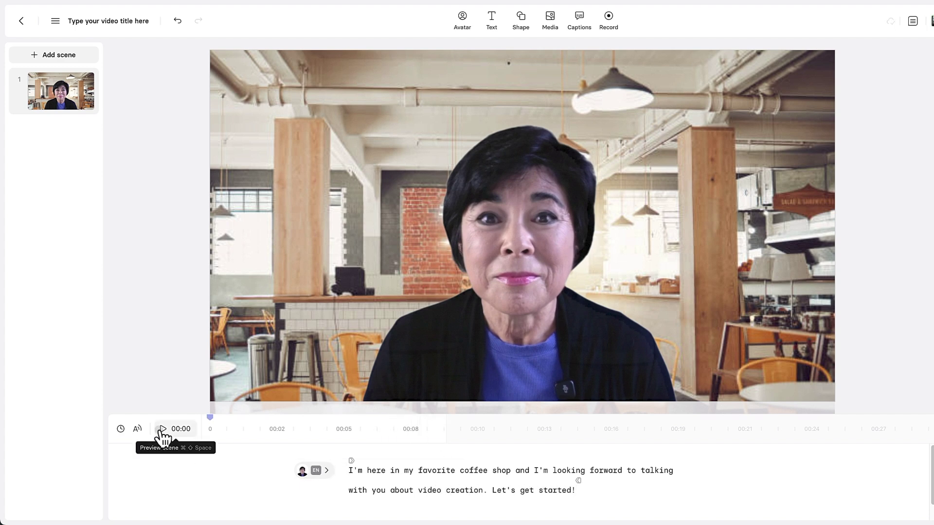
pyautogui.click(163, 429)
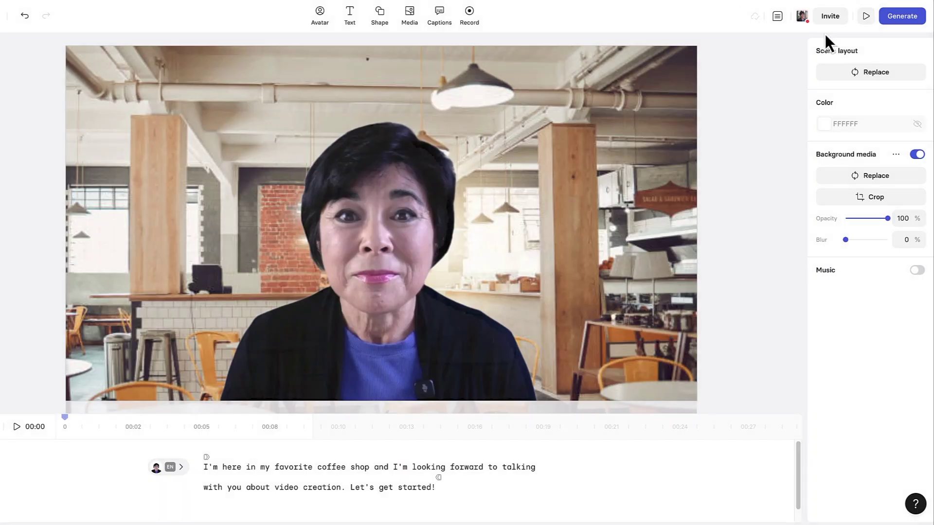
# Step: Generate the 'coffee shop background' video and publish it with a shareable link
pyautogui.click(913, 23)
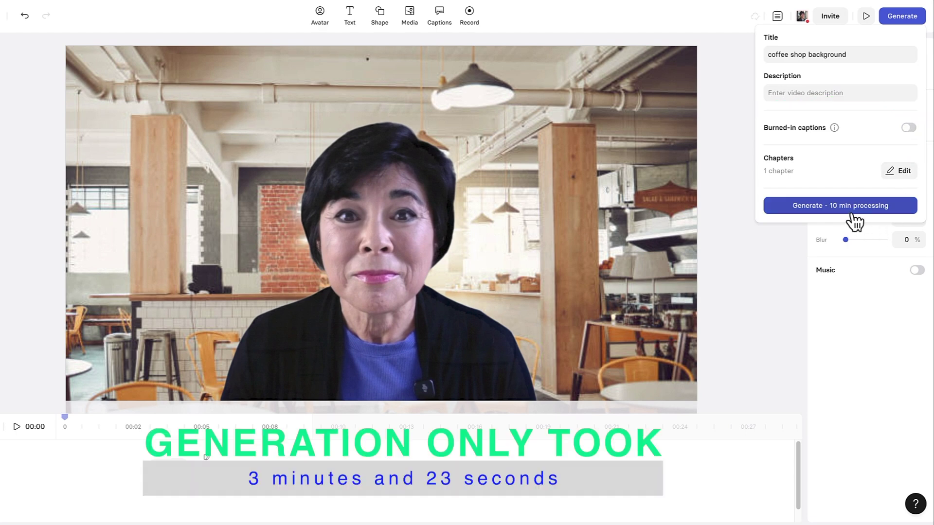
pyautogui.click(836, 207)
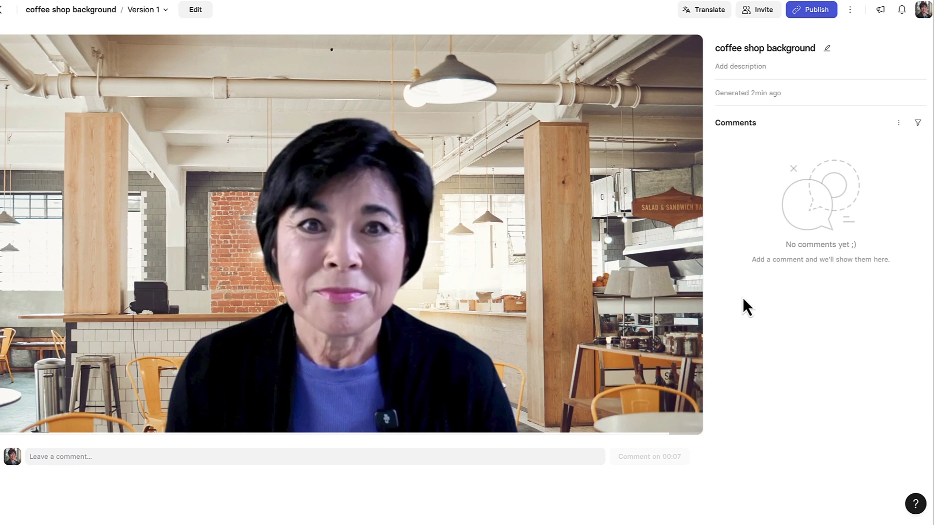
pyautogui.click(813, 14)
pyautogui.click(813, 238)
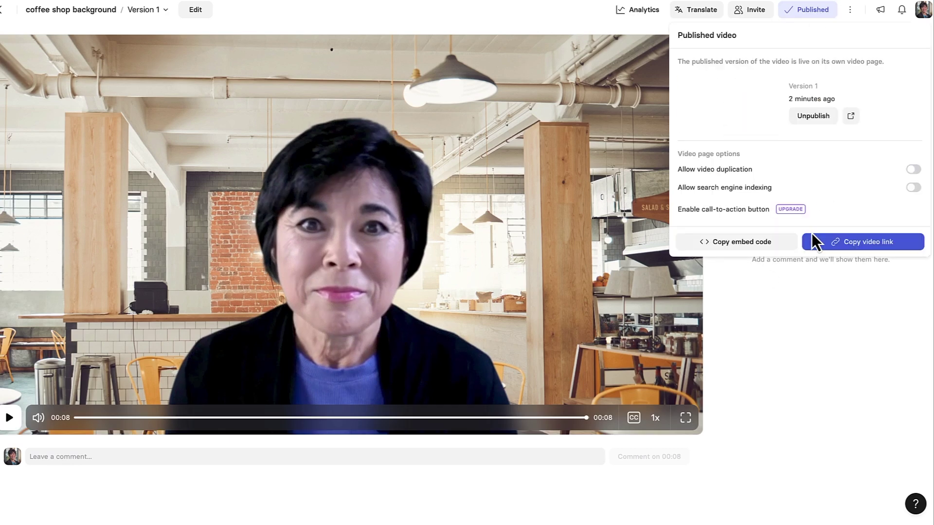
pyautogui.click(850, 10)
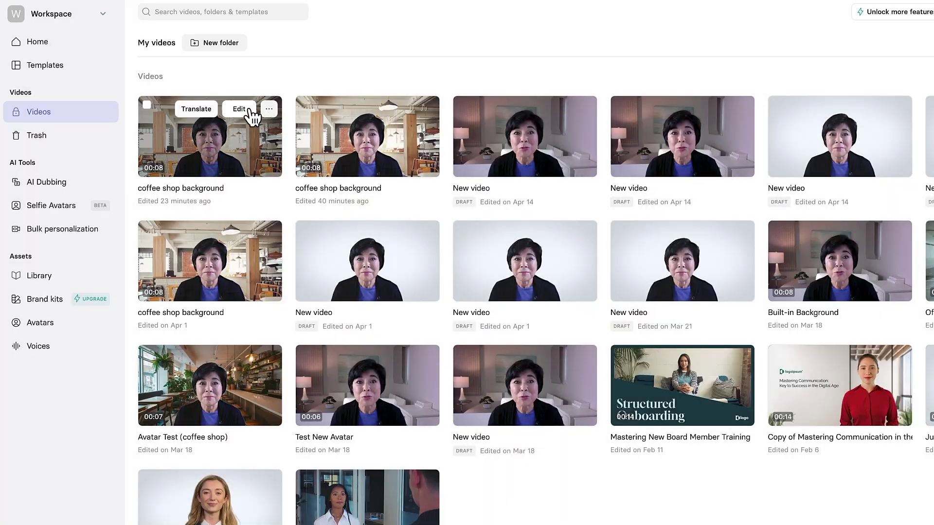
# Step: Open the coffee shop background video for editing and search stock media for 'office'
pyautogui.click(252, 118)
pyautogui.click(342, 10)
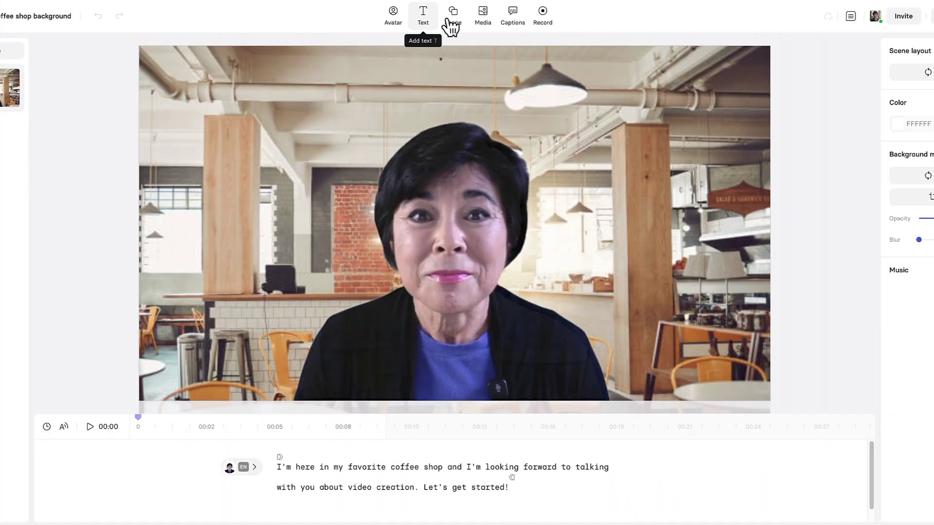
pyautogui.click(482, 14)
pyautogui.write('office')
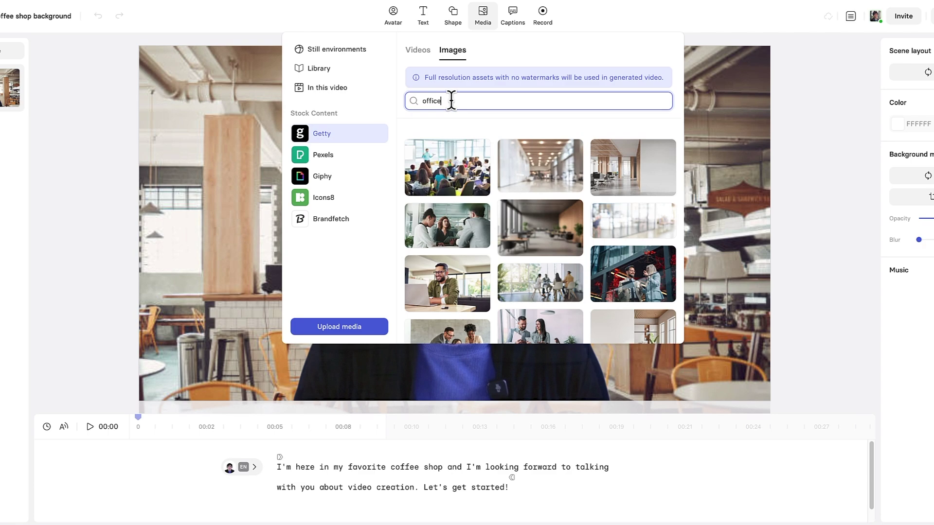
pyautogui.scroll(-6, 679, 168)
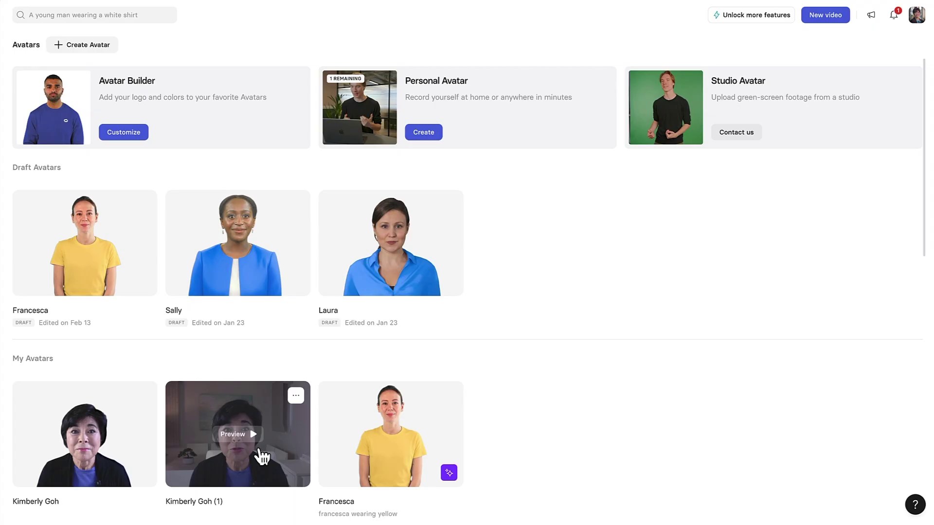
# Step: Create a video with the second personal avatar, scripted 'This time my avatar is in my regular YouTube studio'
pyautogui.click(295, 396)
pyautogui.click(273, 417)
pyautogui.write('This time my avatar is in my regular YouTube studio with the')
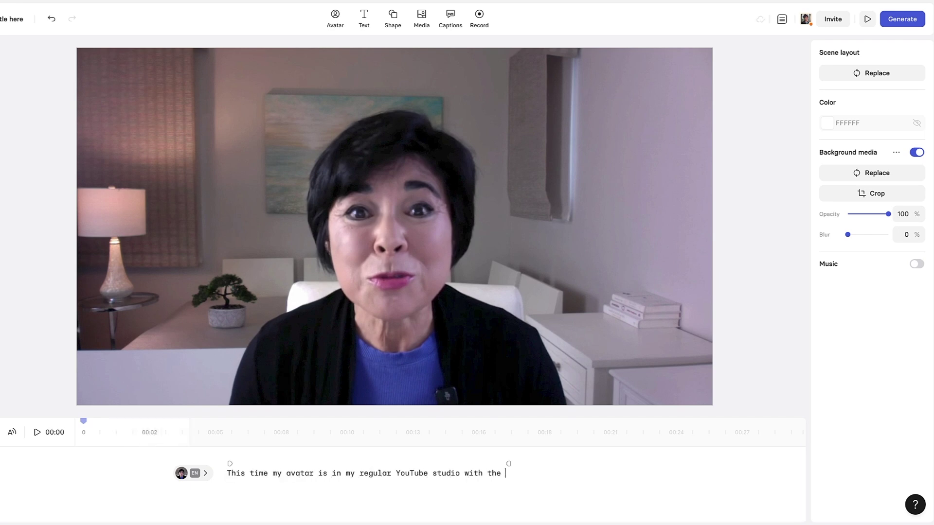
pyautogui.write('built-in back')
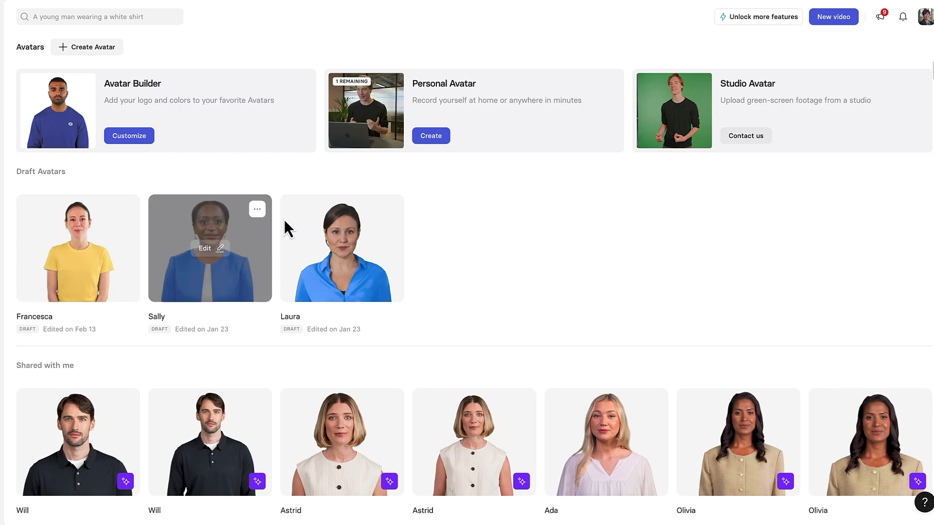
pyautogui.click(431, 136)
pyautogui.moveTo(560, 274)
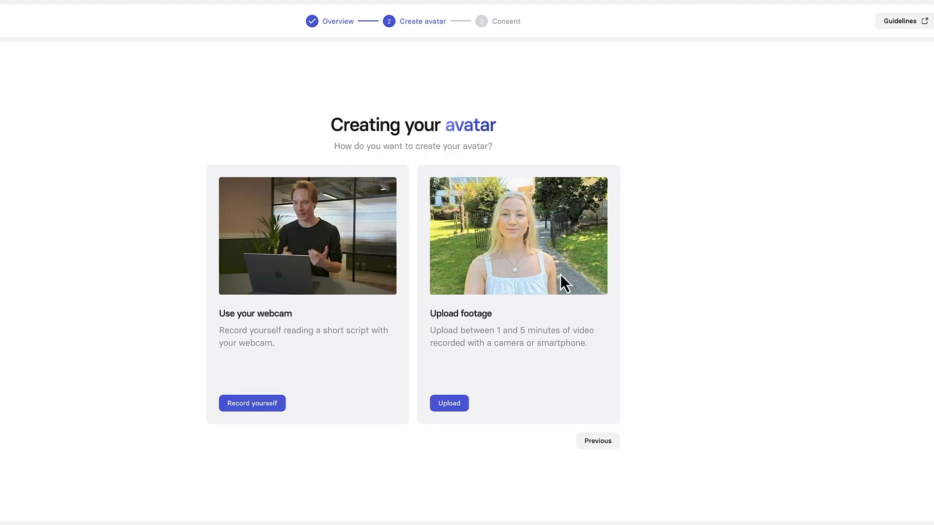
pyautogui.click(453, 405)
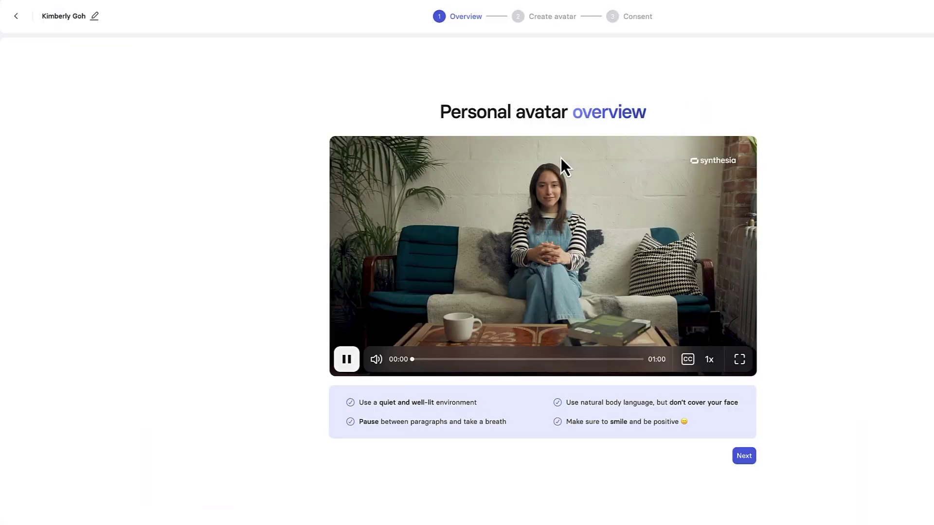
# Step: Start a new personal avatar by uploading the existing footage file Avatar 1 high.mp4
pyautogui.click(744, 456)
pyautogui.click(575, 408)
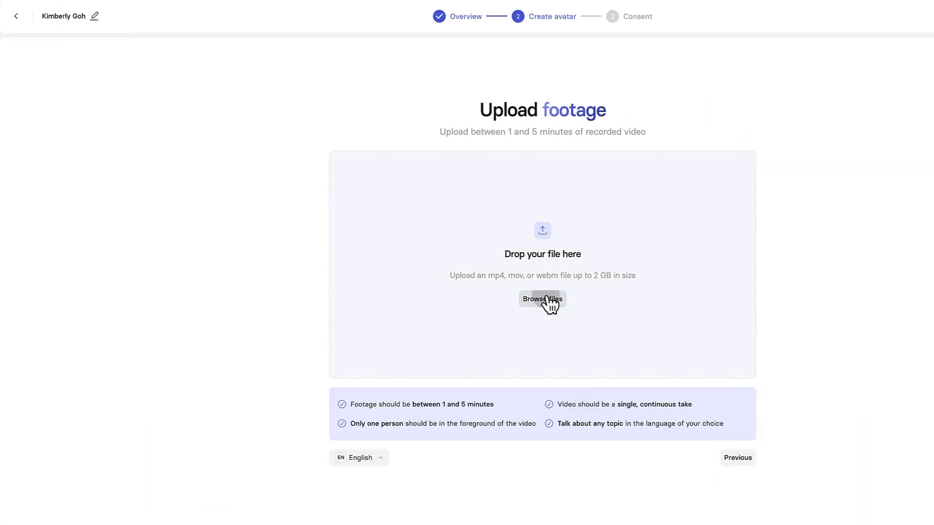
pyautogui.click(545, 300)
pyautogui.click(375, 140)
pyautogui.click(803, 383)
# Step: Agree to the consent terms, submit the footage for upload, and return to Avatars
pyautogui.click(349, 423)
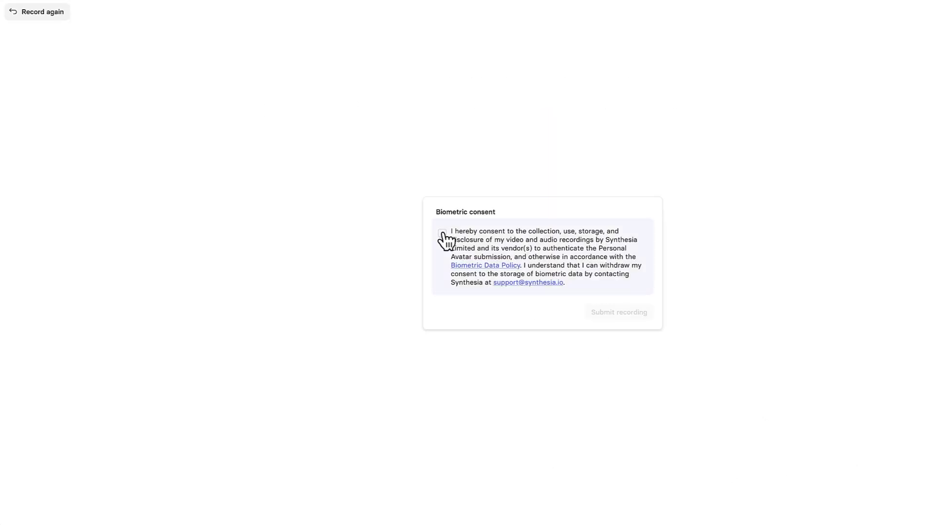
pyautogui.click(444, 242)
pyautogui.click(637, 314)
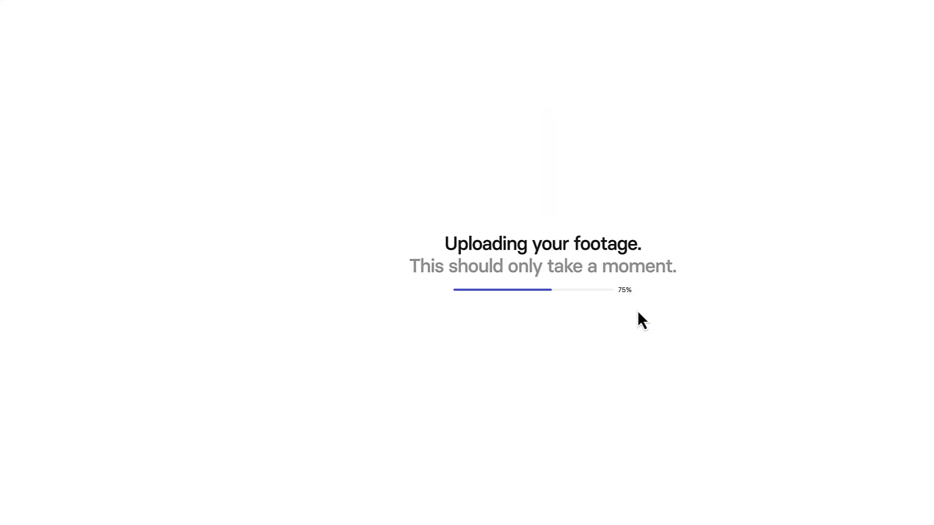
pyautogui.click(564, 316)
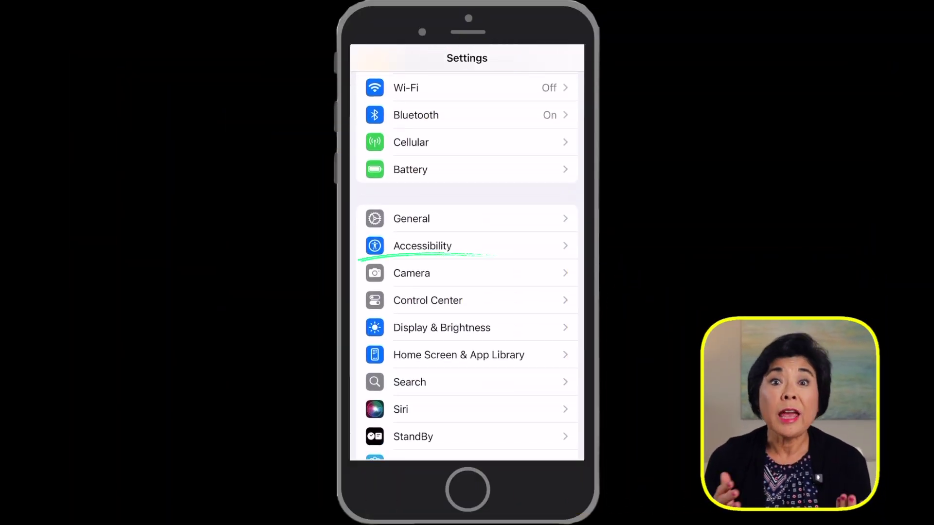
# Step: Show the Camera's Record Video options in iOS Settings, with 4K at 30 fps checked
pyautogui.click(412, 273)
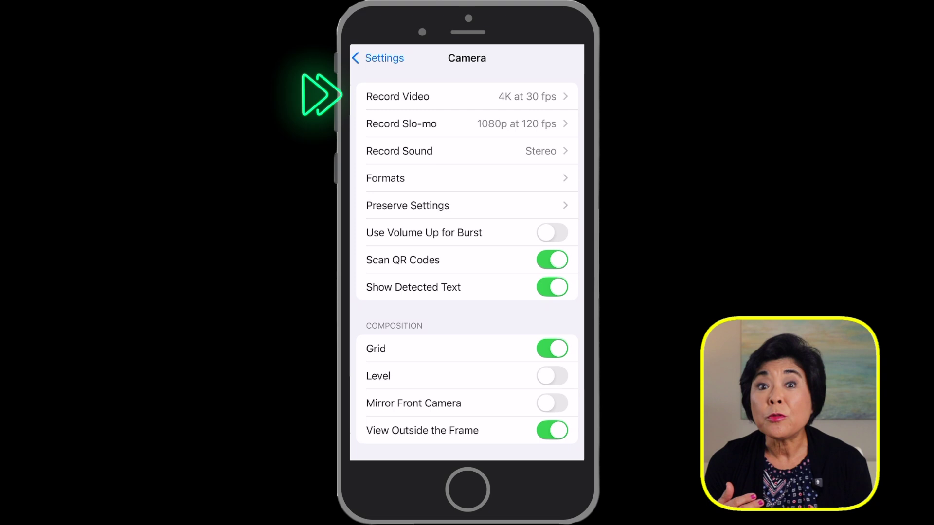
pyautogui.click(397, 96)
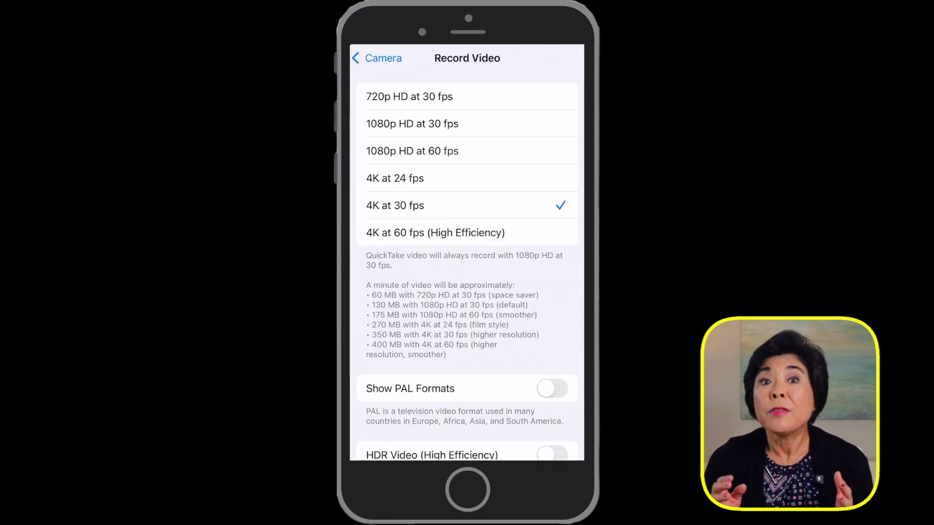
pyautogui.scroll(-3, 467, 266)
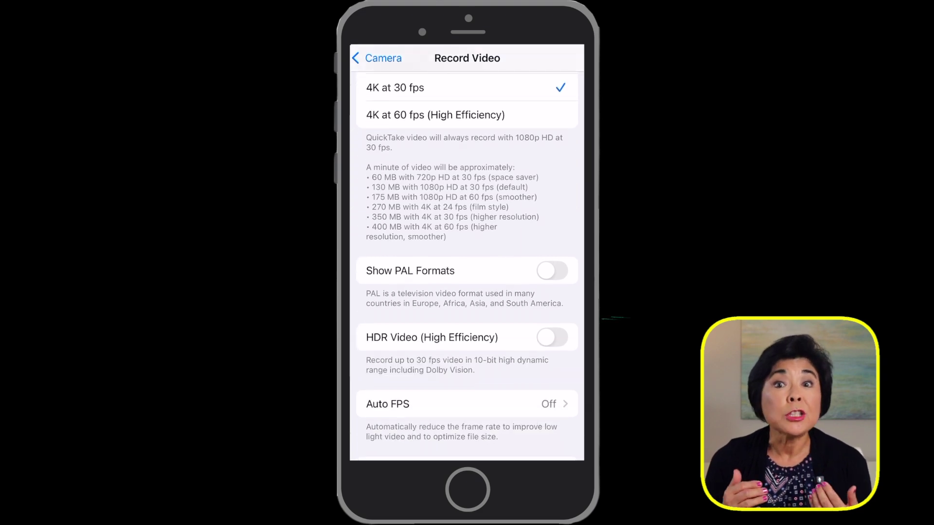